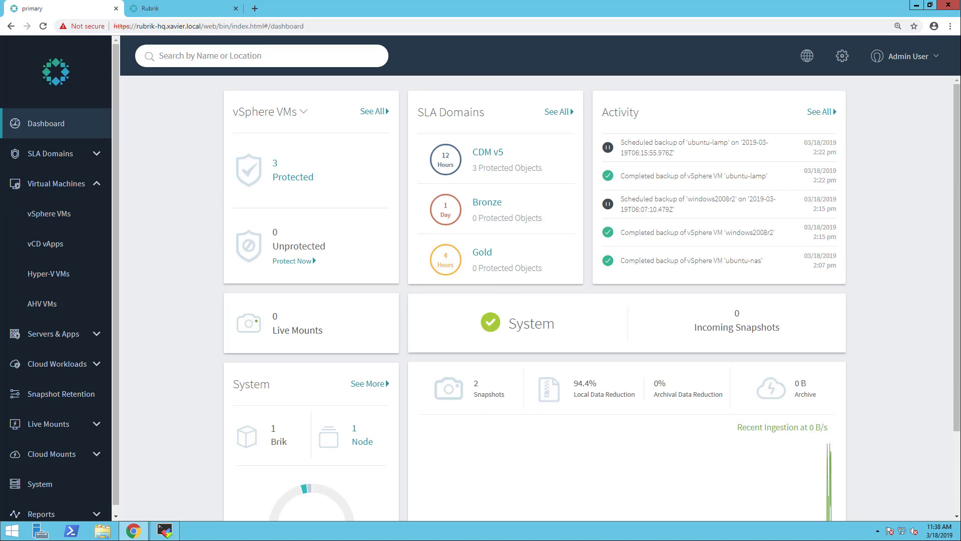
Start adding a new archival location in the system settings and choose NFS as its archival type.
left_click(849, 59)
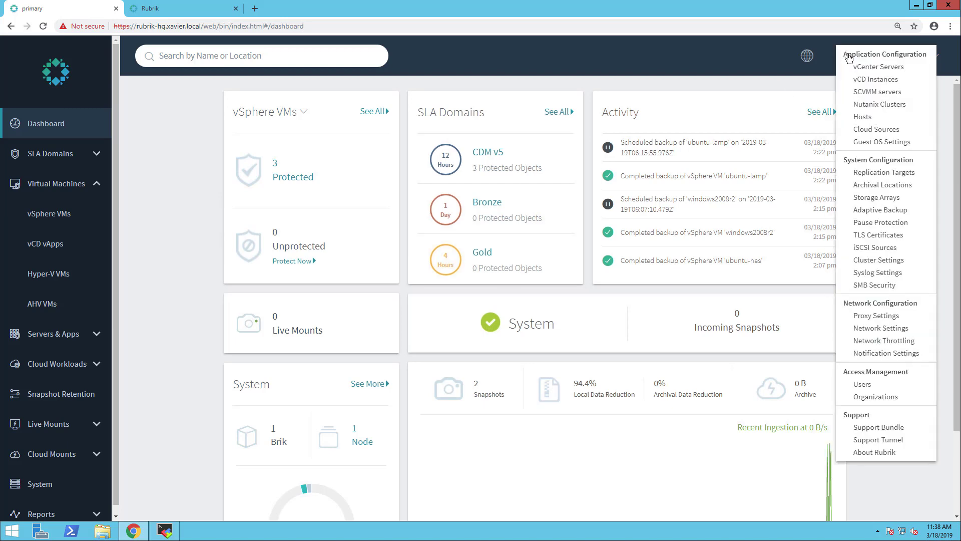
left_click(861, 185)
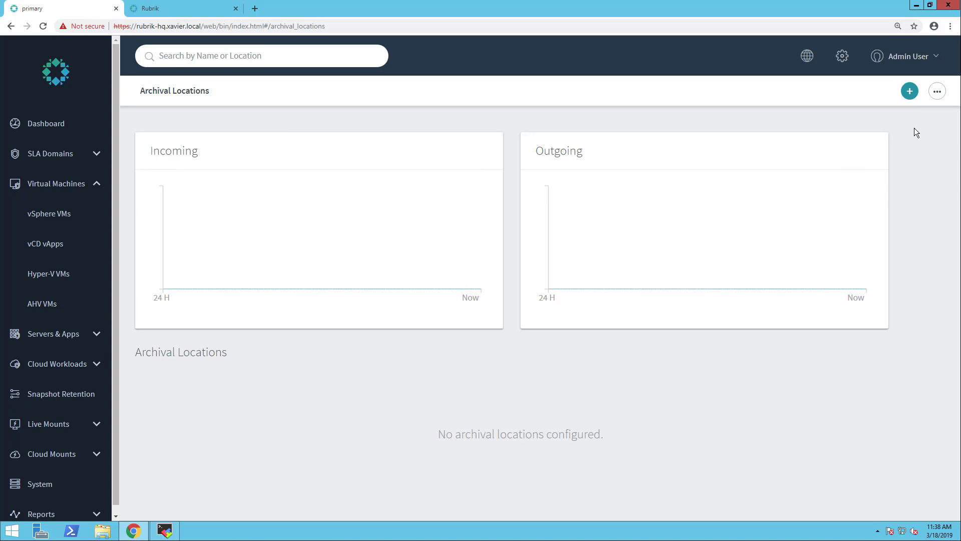
left_click(910, 92)
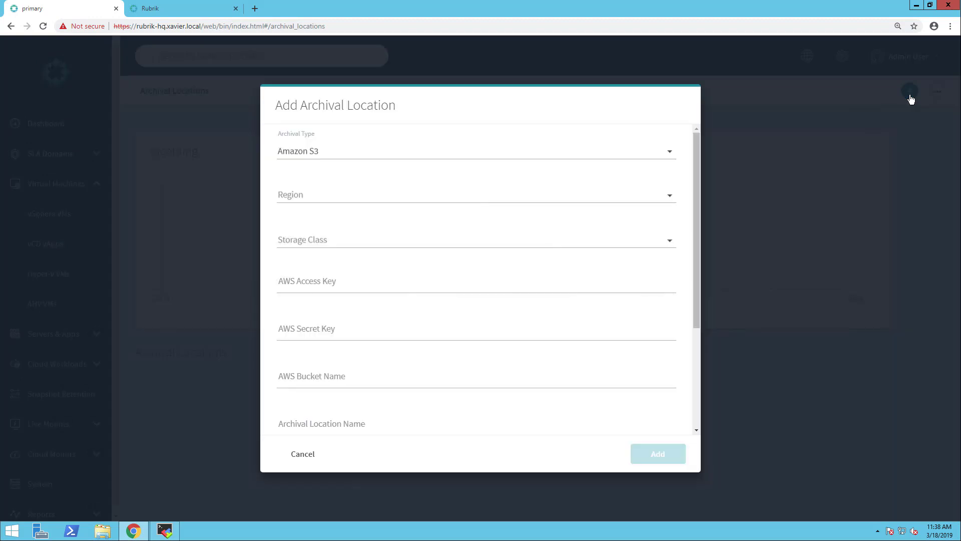
left_click(350, 155)
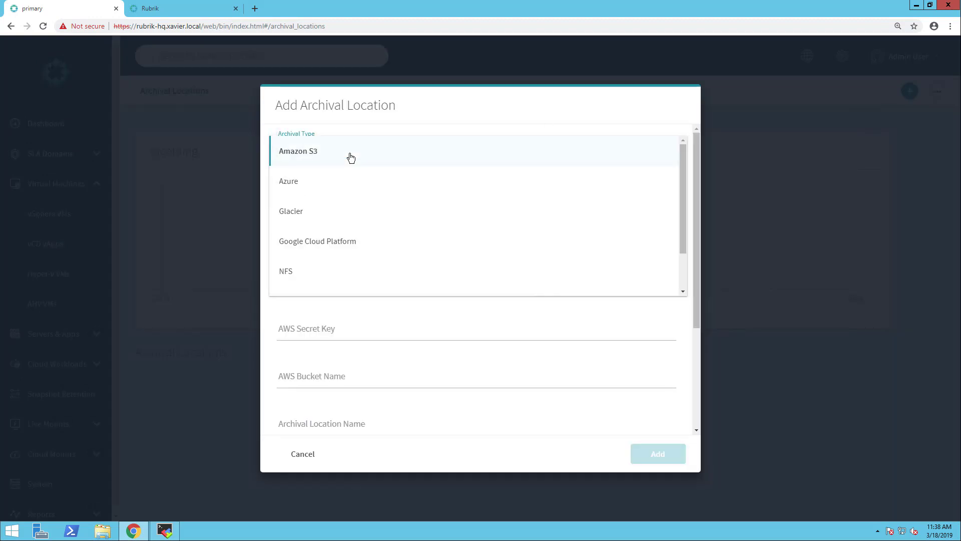
left_click(293, 273)
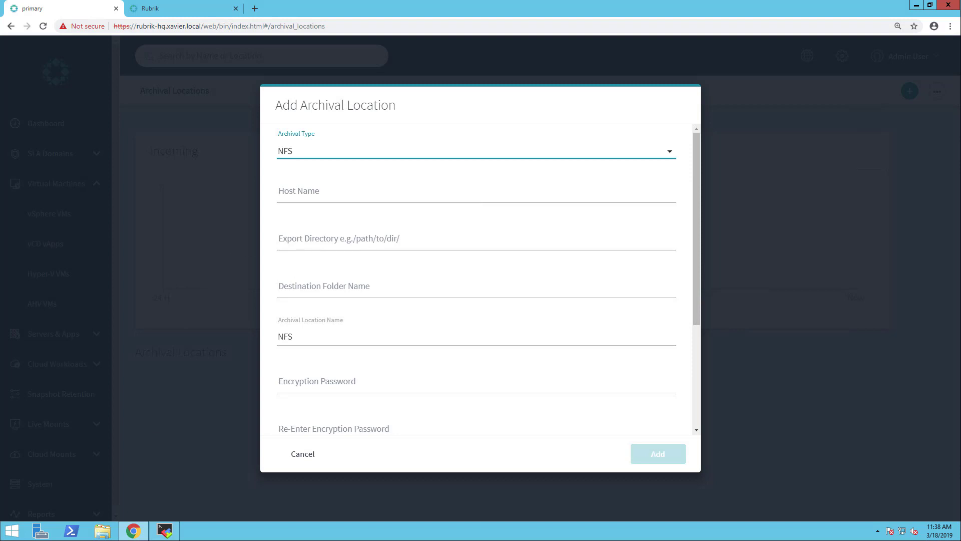
Run the prepared dig and showmount command in MobaXterm and copy linuxnas.xavier.local into the archival location's host name in Chrome.
left_click(165, 531)
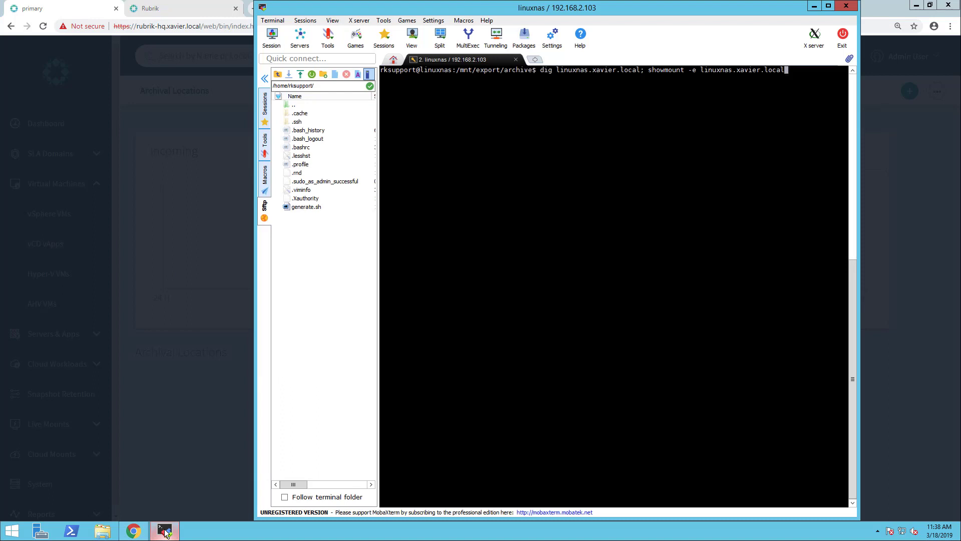
key("Return")
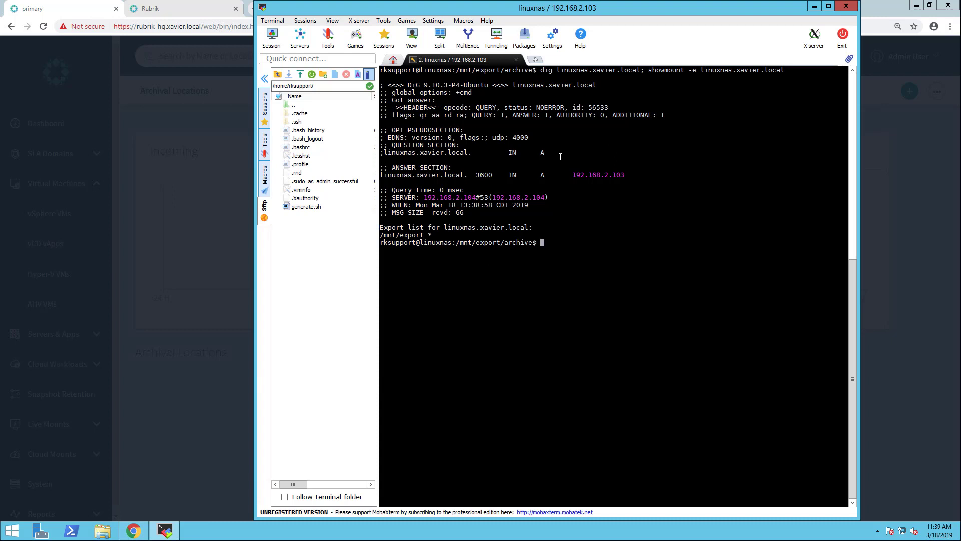
double_click(584, 75)
key("ctrl+c")
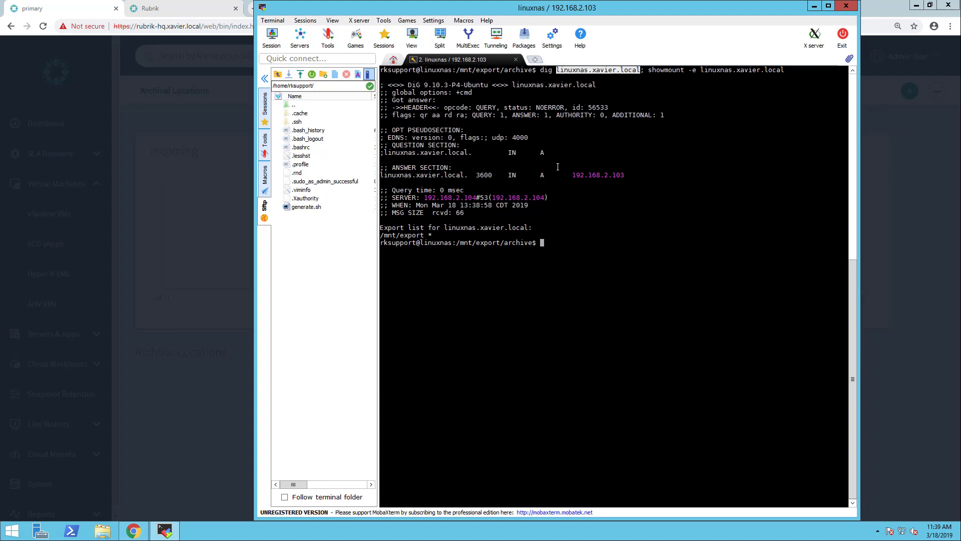
left_click(212, 288)
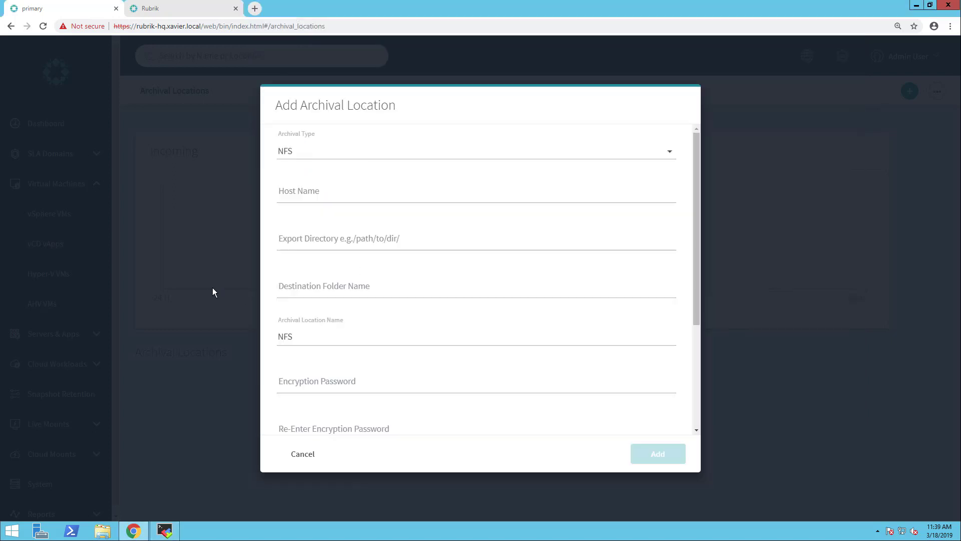
left_click(332, 201)
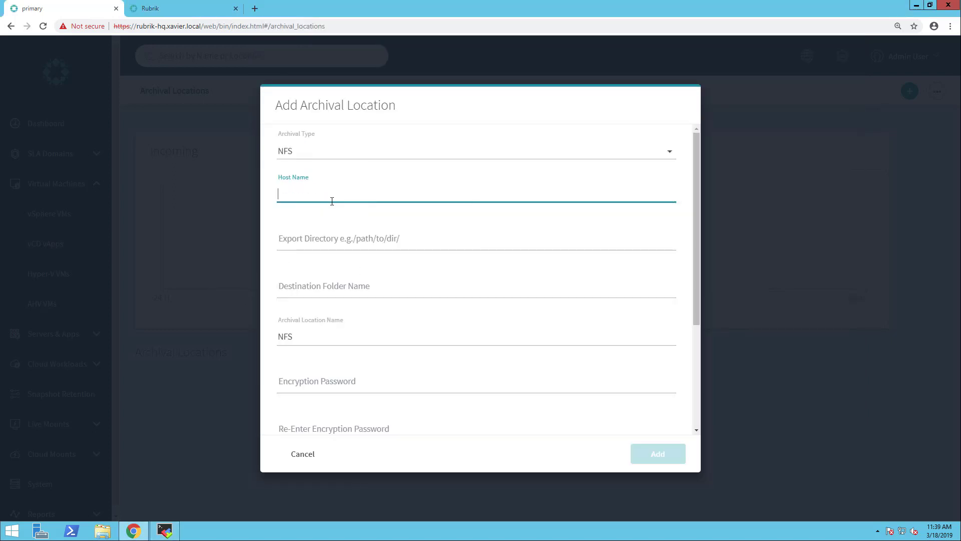
key("ctrl+v")
Copy the path /mnt/export/archive from the MobaXterm prompt into the archival location's export directory in Chrome.
left_click(323, 240)
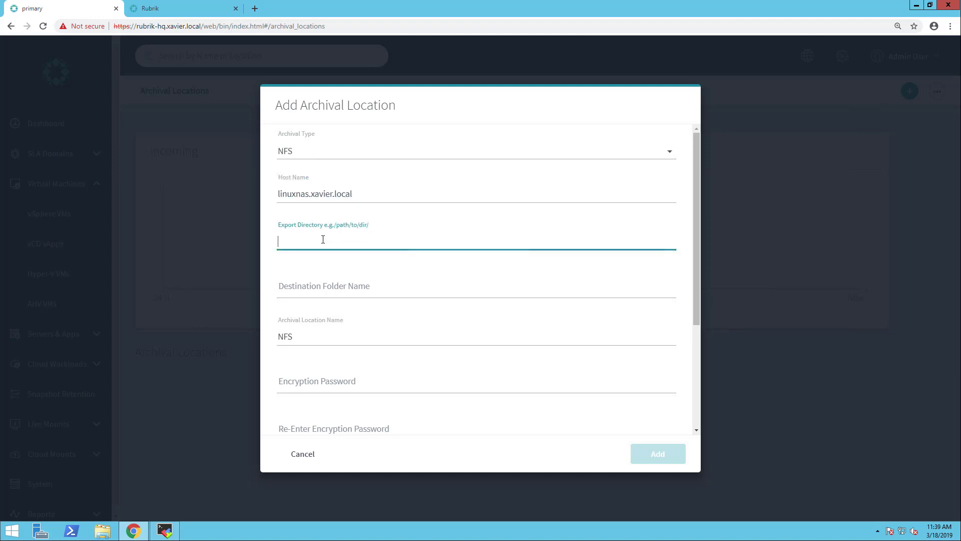
left_click(165, 530)
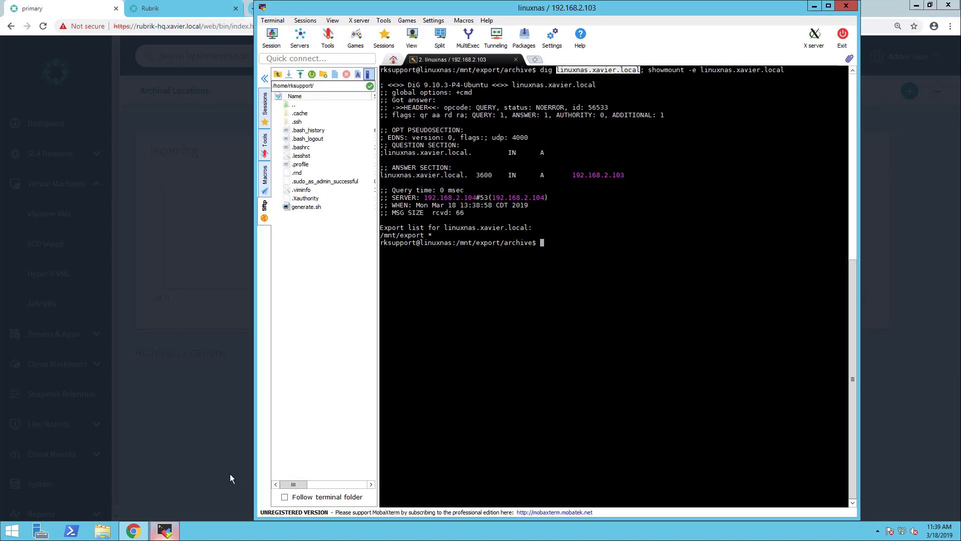
double_click(396, 236)
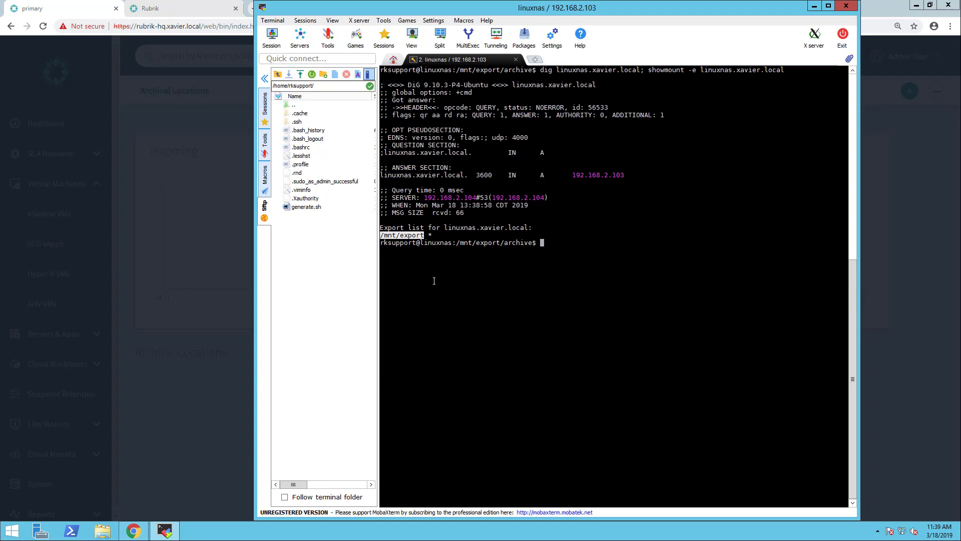
left_click(458, 243)
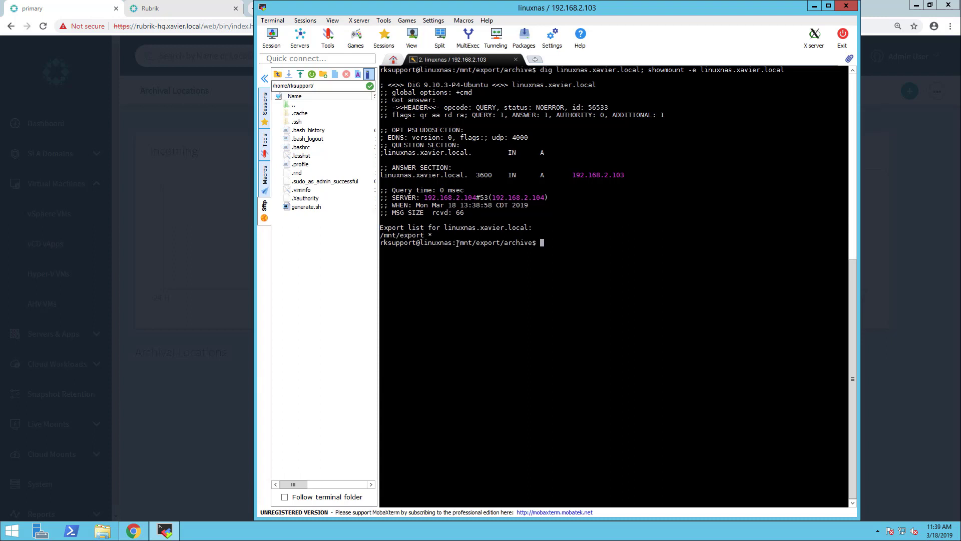
triple_click(522, 244)
double_click(522, 244)
key("ctrl+c")
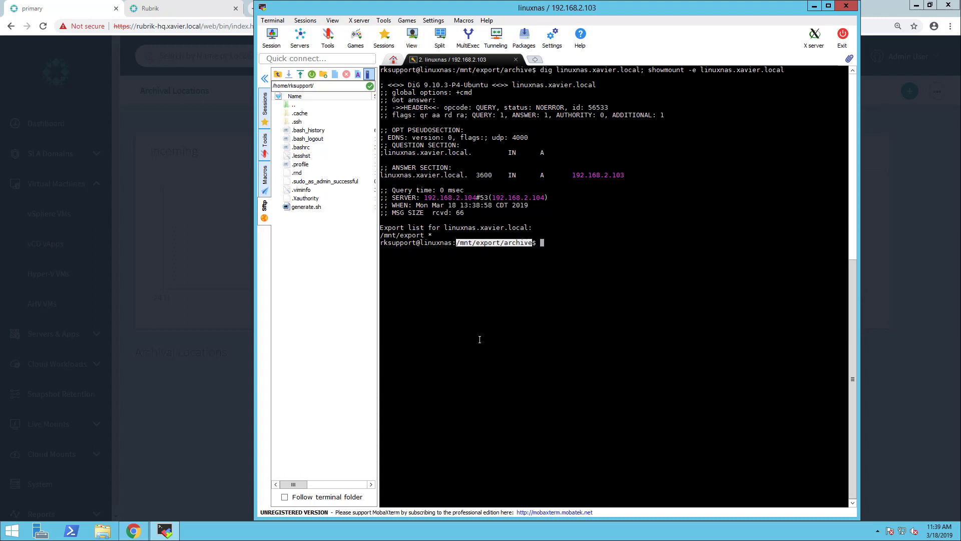
left_click(250, 248)
left_click(319, 237)
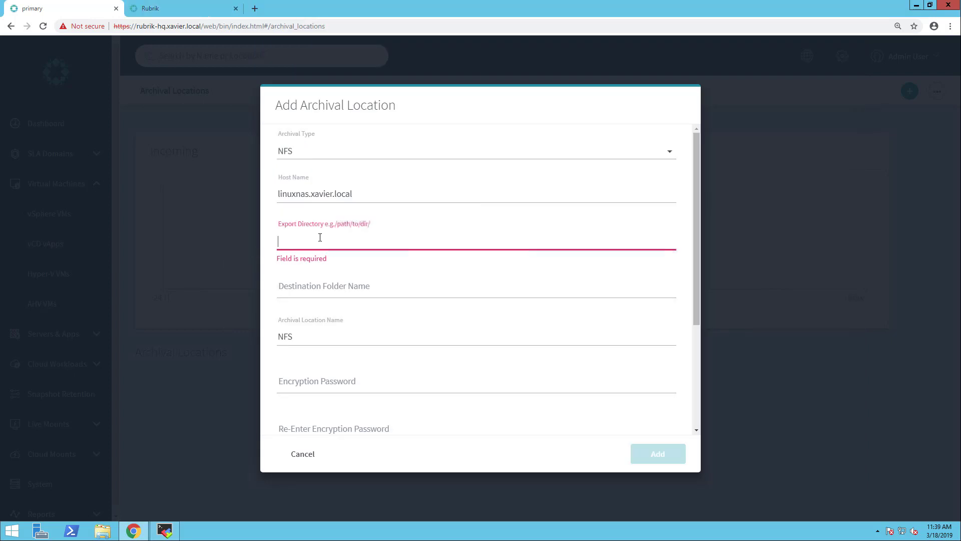
key("ctrl+v")
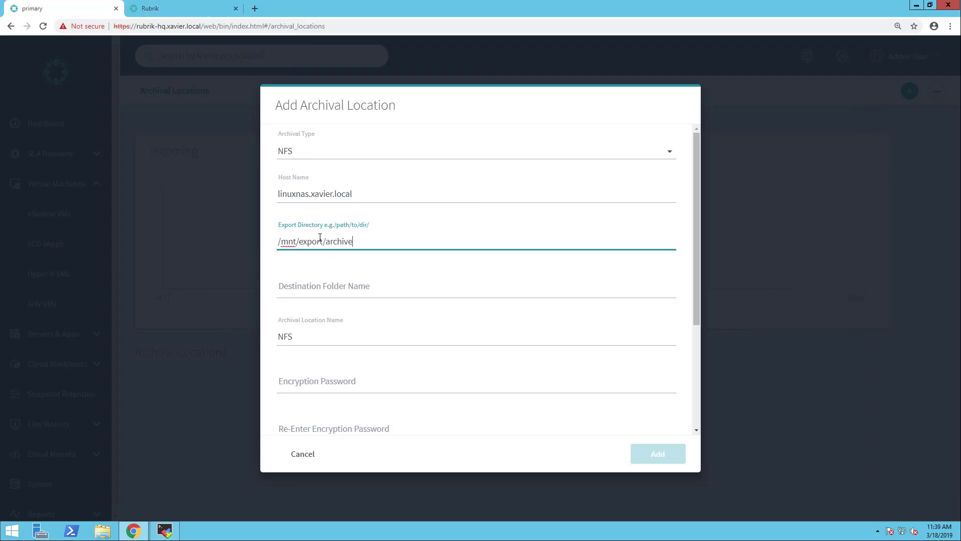
Set the destination folder name to primary-archive and the archival location name to NFS - Primary.
left_click(318, 286)
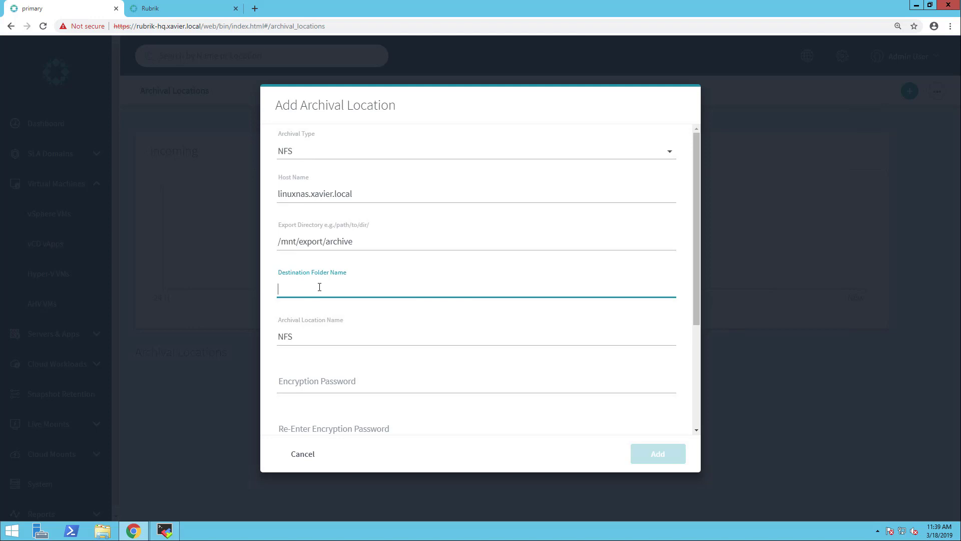
type("primary-archivae")
triple_click(284, 336)
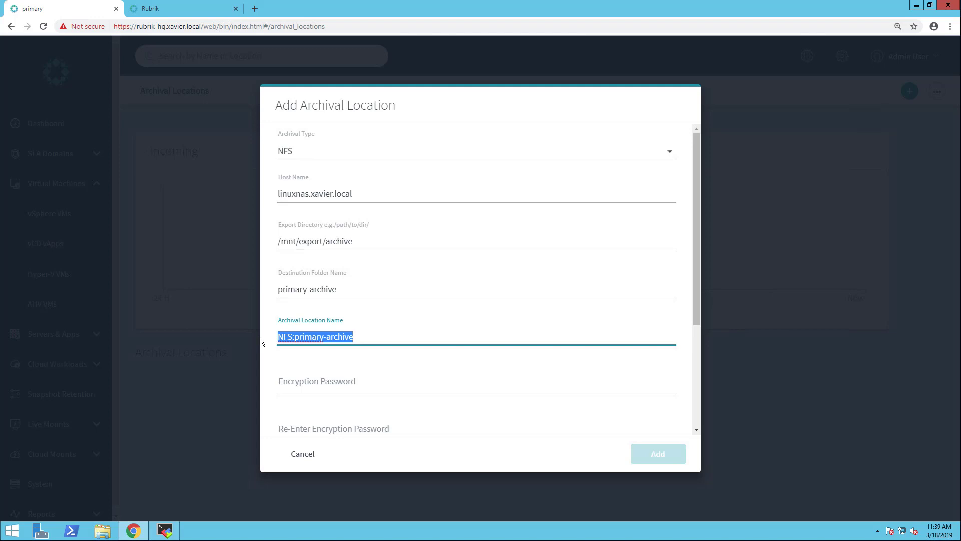
type("NFS")
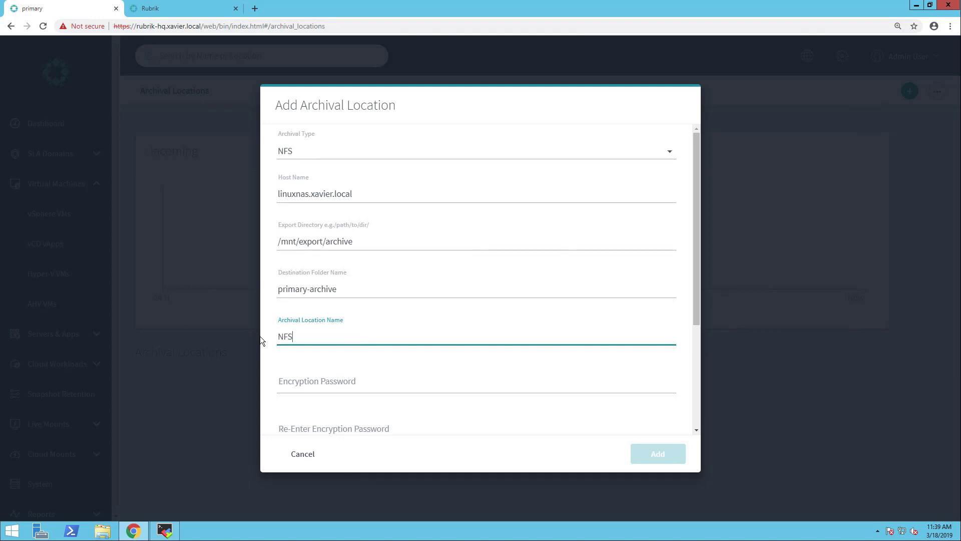
type(" - Primary")
Enter the encryption password for the archival location and repeat it in the confirmation field.
key("Tab")
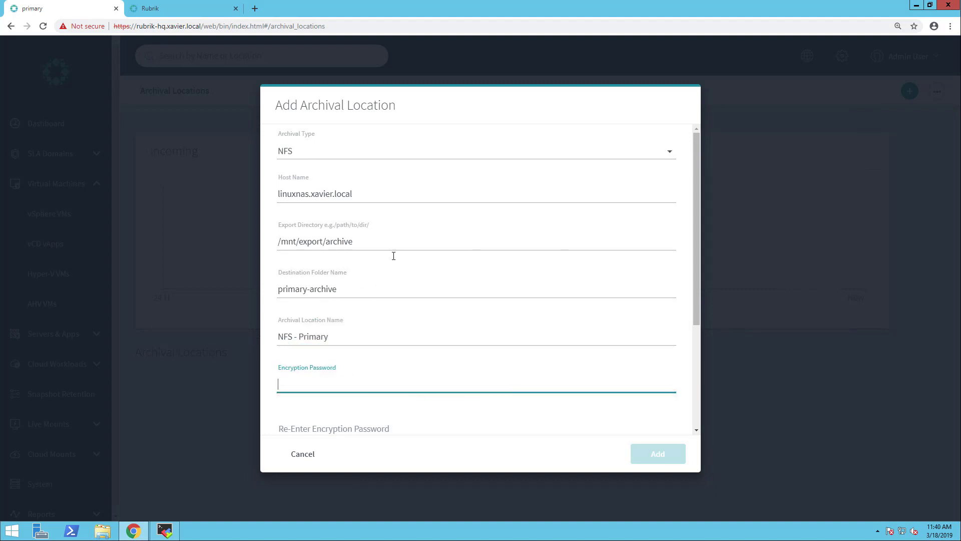
scroll(404, 274, "down", 1)
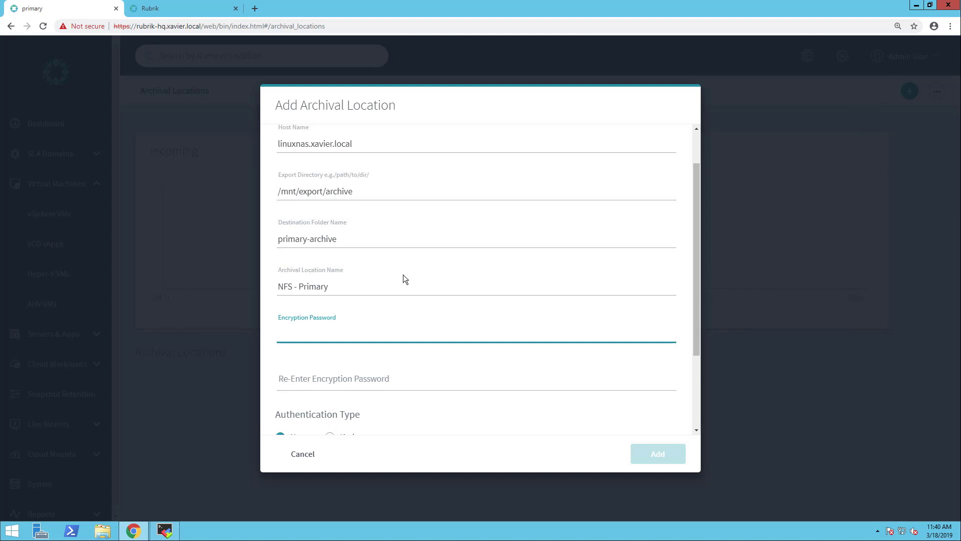
type("•••••••••••")
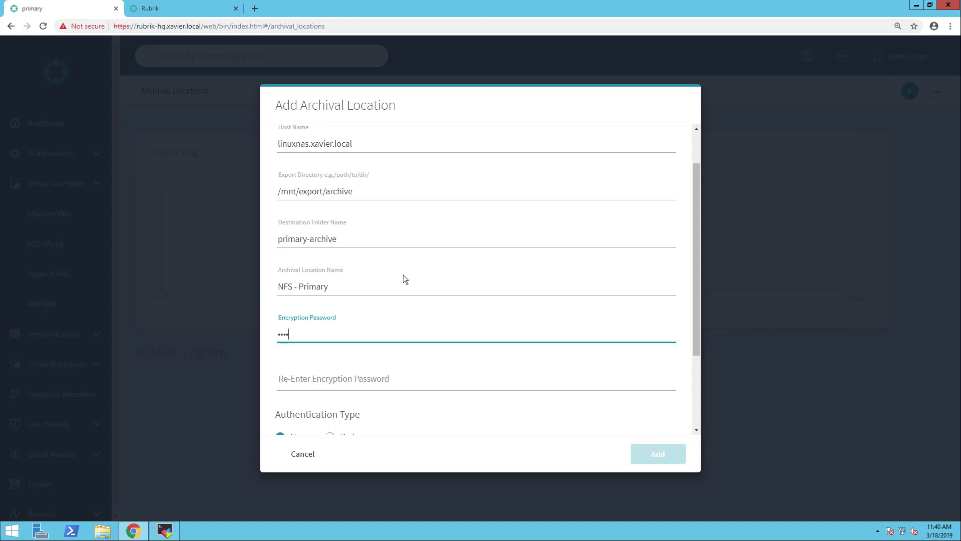
key("Tab")
type("•••••••••••")
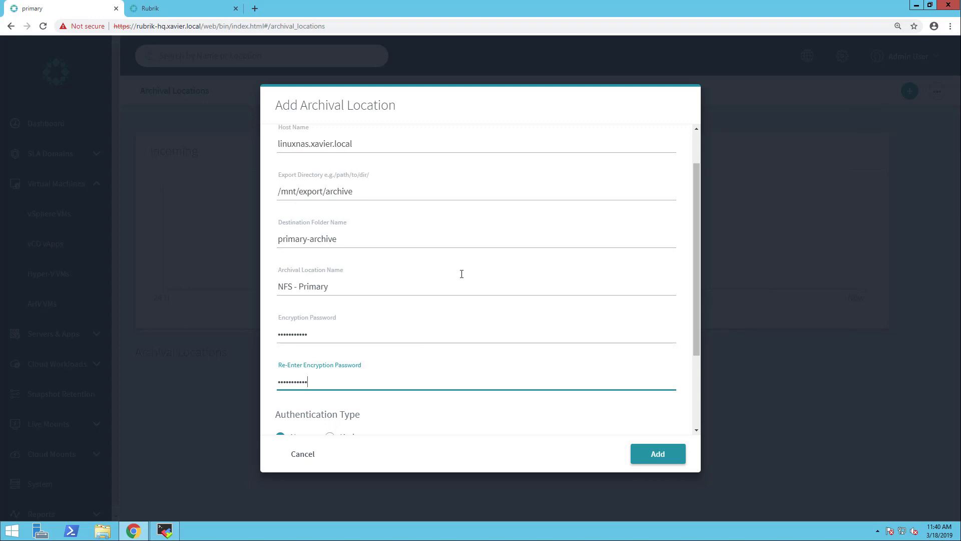
Try Kerberos authentication and a file lock period of 5 days, restoring None and a blank period.
scroll(461, 274, "down", 2)
scroll(462, 274, "down", 1)
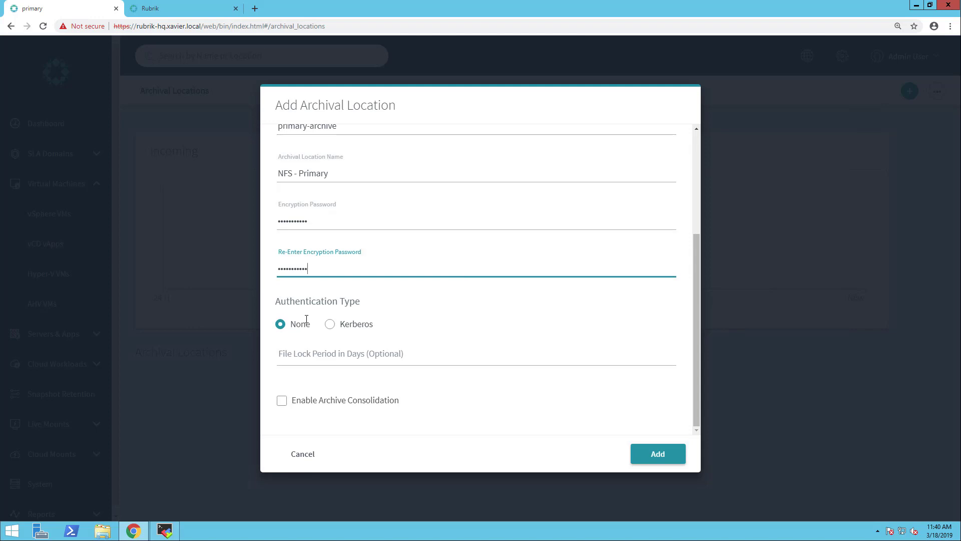
left_click(330, 325)
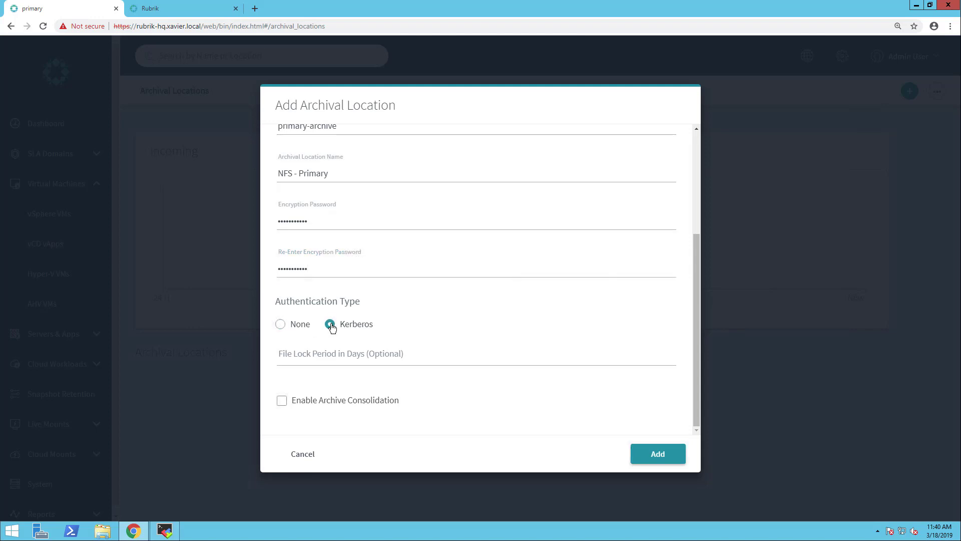
left_click(281, 325)
left_click(618, 343)
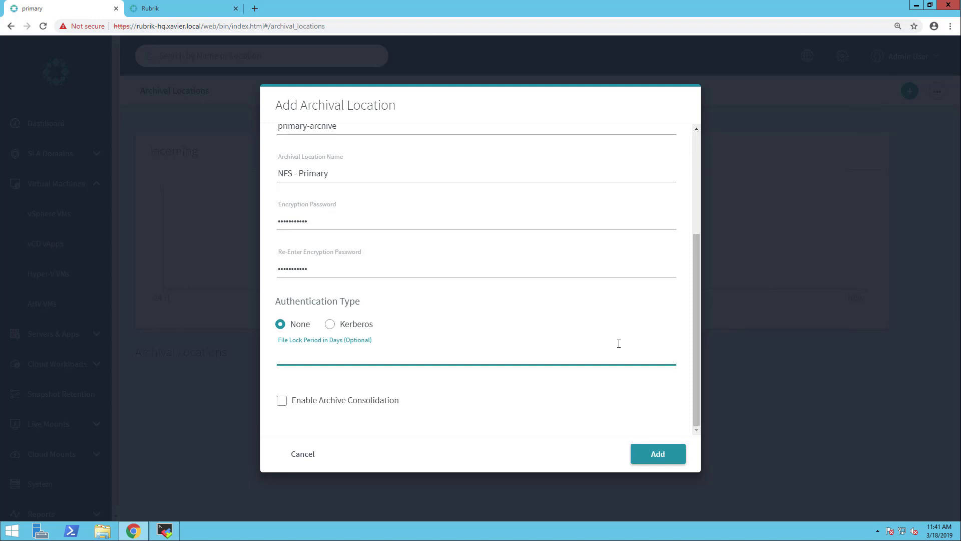
type("5")
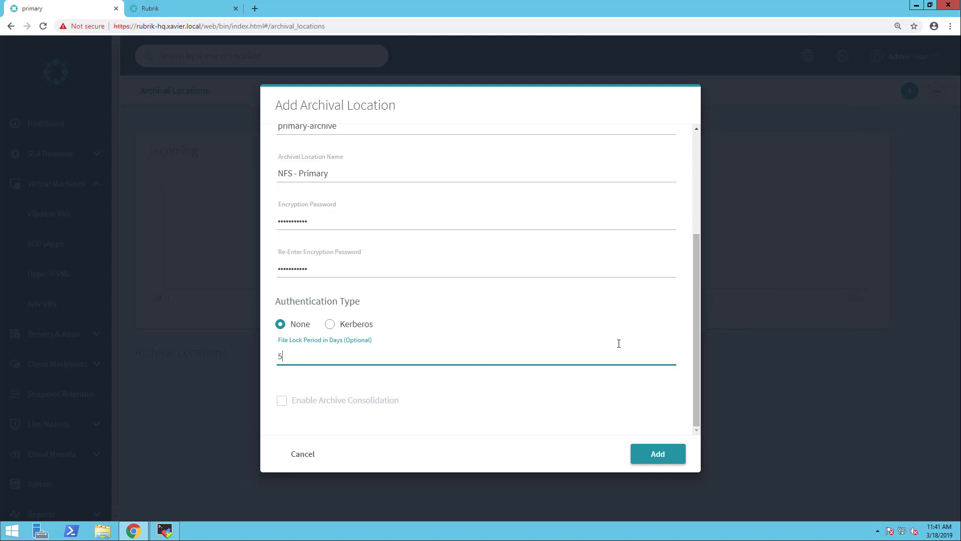
key("BackSpace")
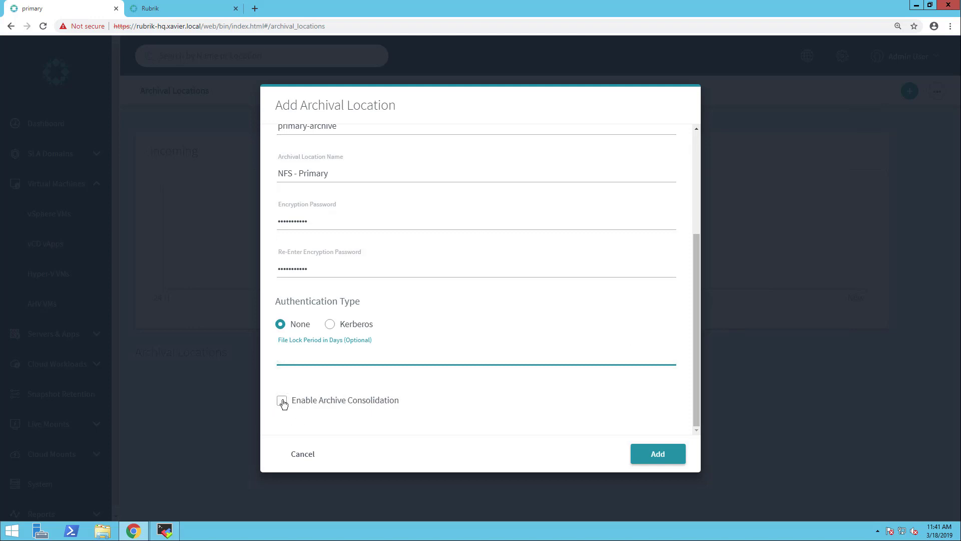
left_click(454, 440)
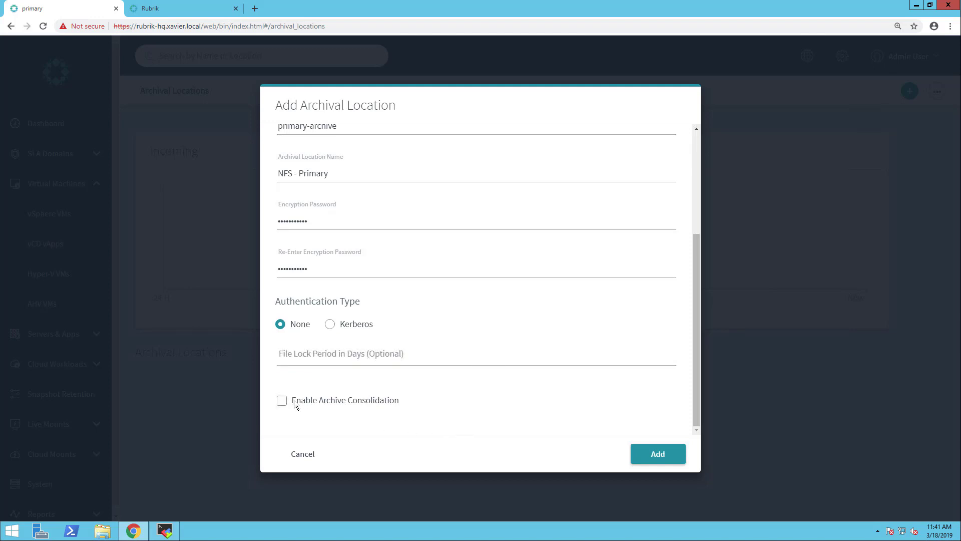
left_click(458, 377)
Review the completed NFS archival location settings and add the location.
scroll(493, 374, "up", 1)
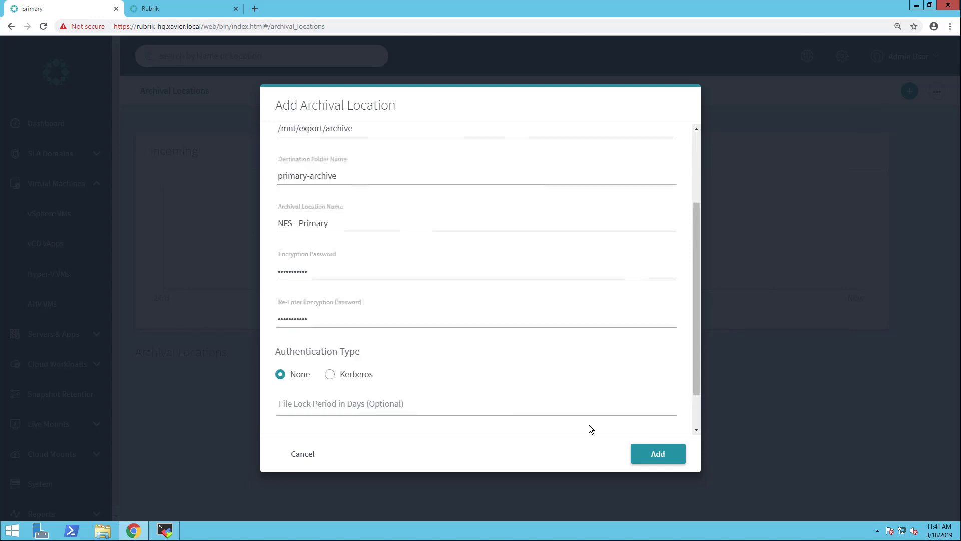
scroll(616, 441, "up", 3)
left_click(651, 459)
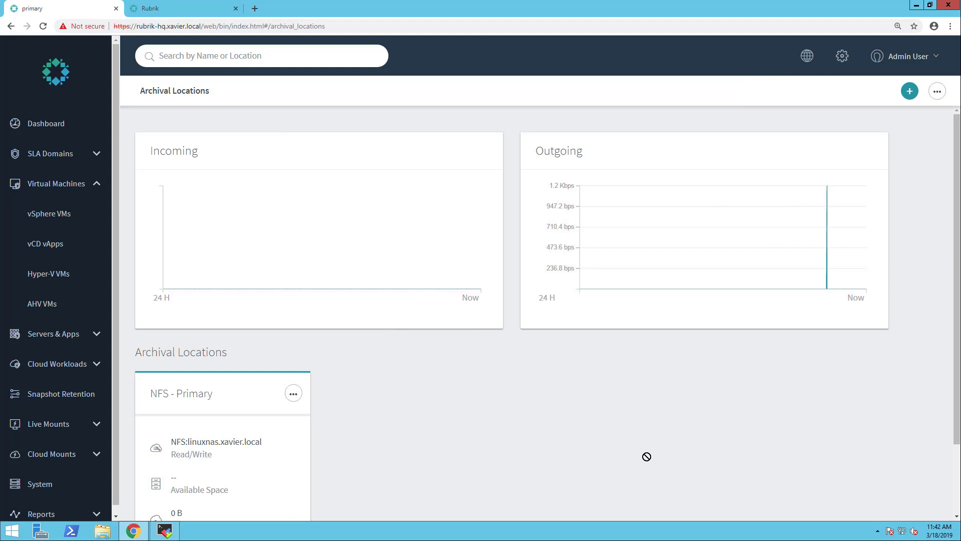
In the MobaXterm session, list the contents of the archive export directory and of its primary-archive folder.
left_click(165, 530)
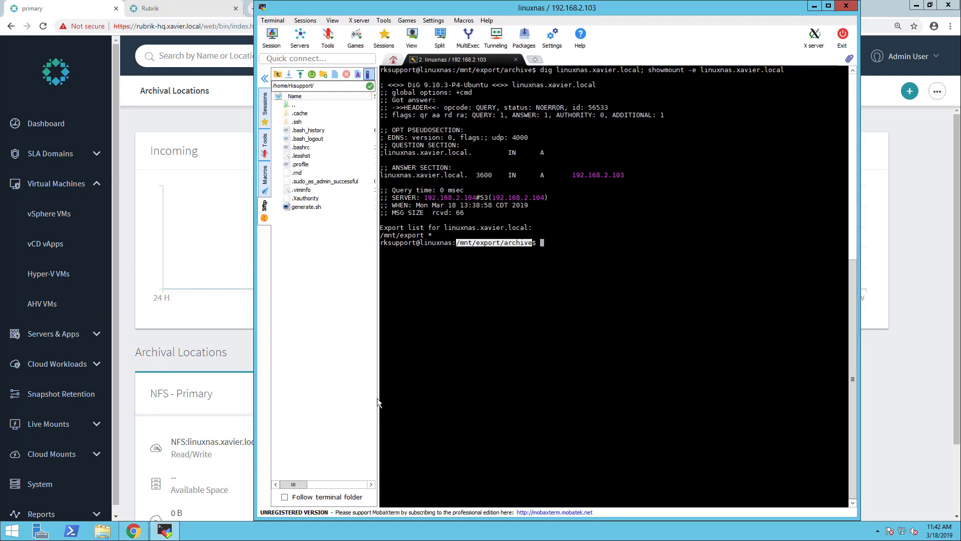
type("ll")
key("Return")
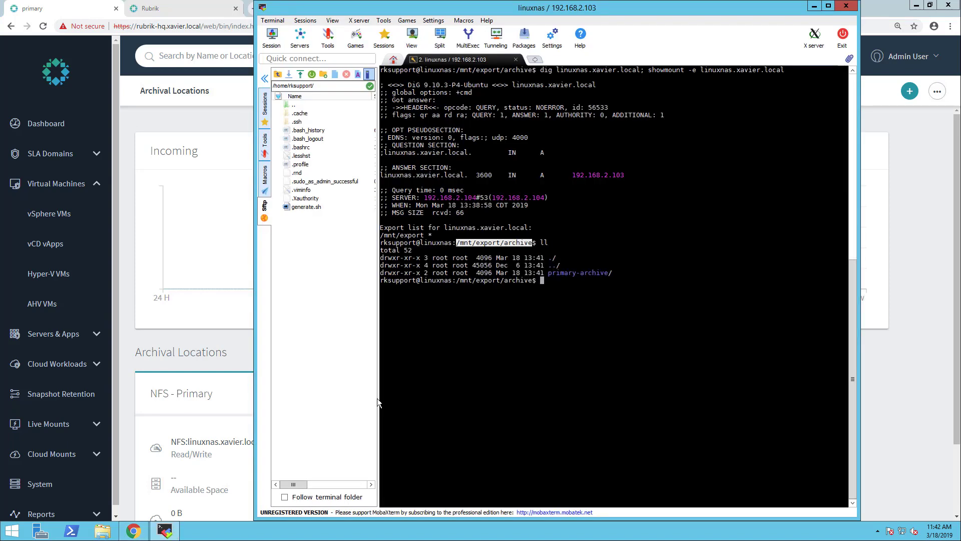
type("cd primary-archive/")
key("Return")
type("ll")
key("Return")
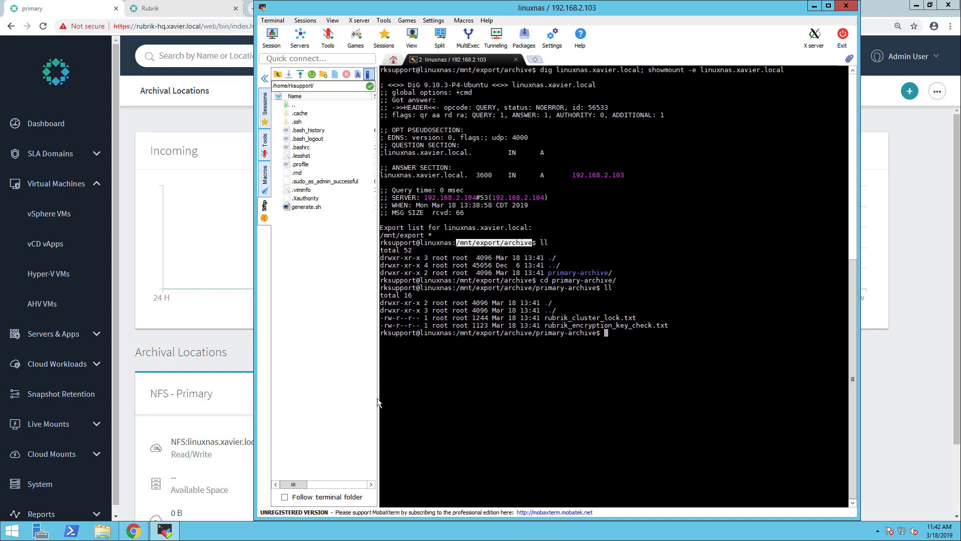
Switch back to Rubrik in the browser and open the local SLA domain CDM v5 for editing.
left_click(168, 352)
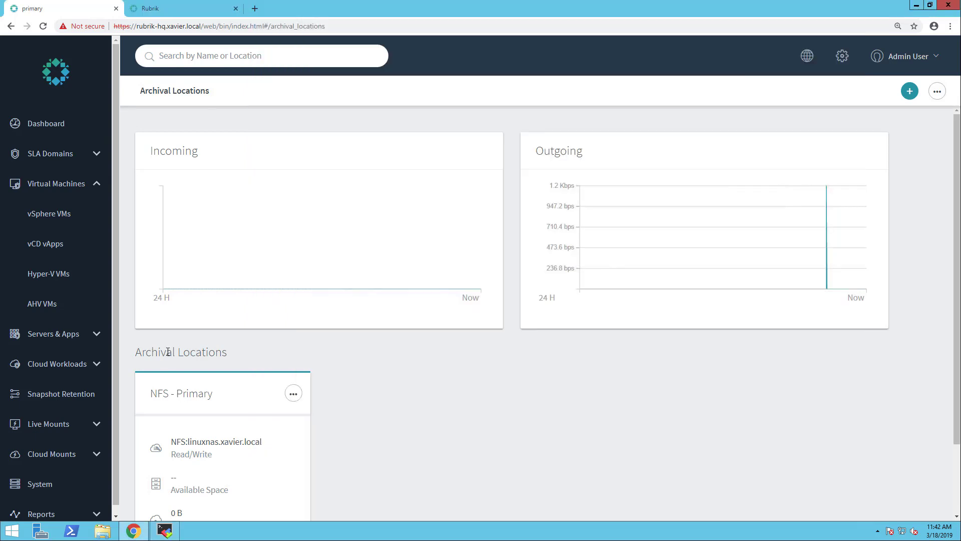
left_click(41, 156)
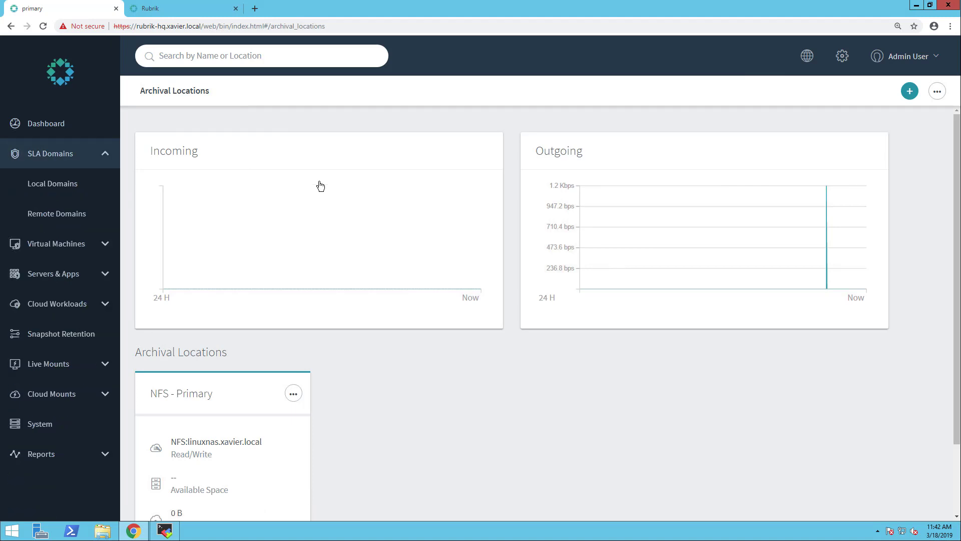
left_click(25, 189)
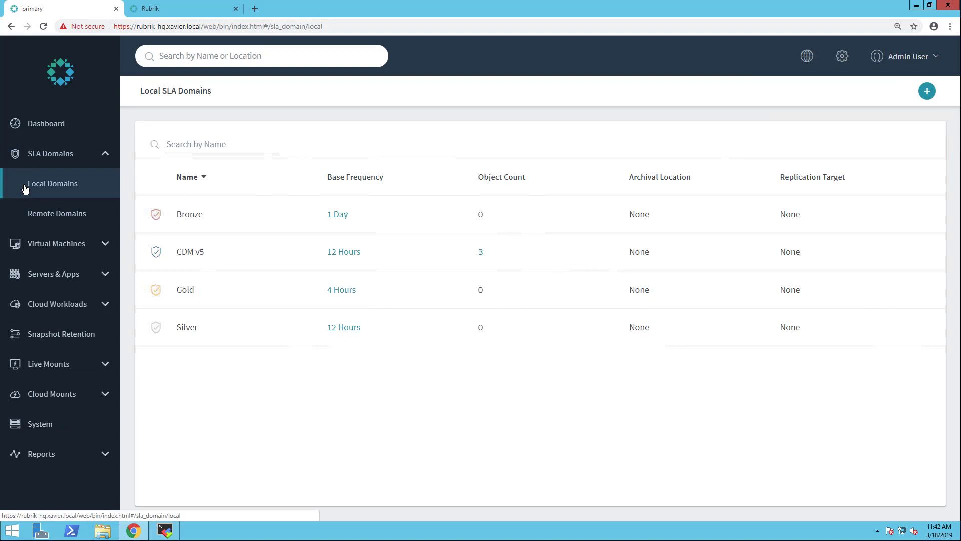
left_click(259, 258)
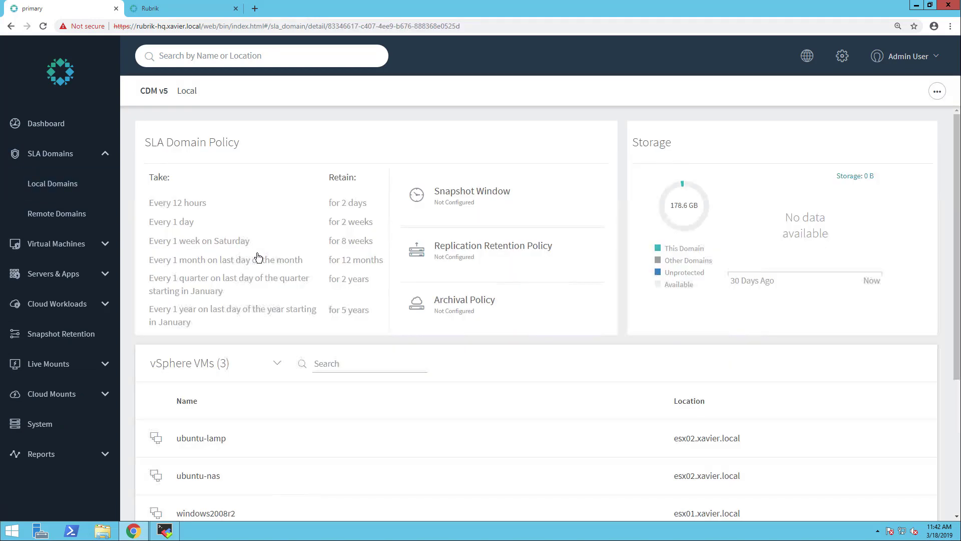
left_click(937, 91)
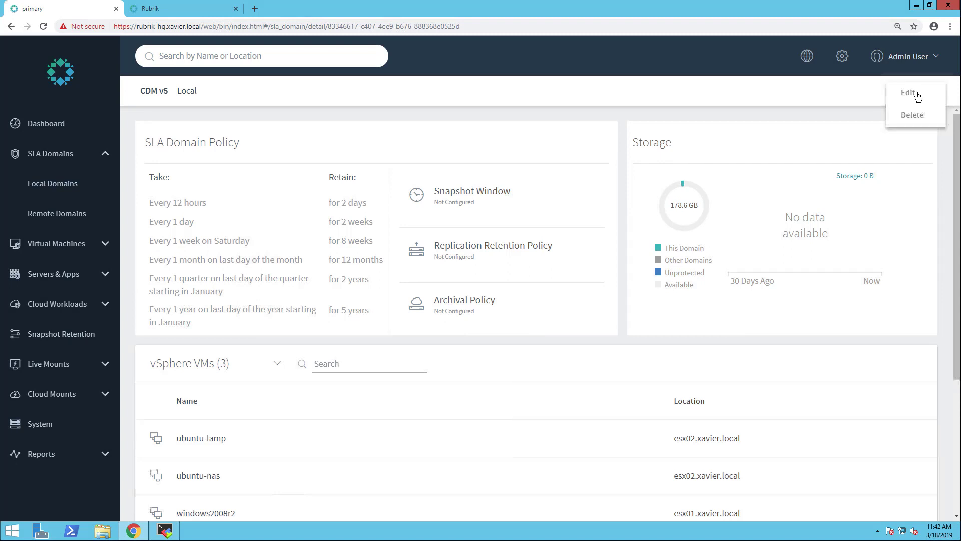
left_click(917, 96)
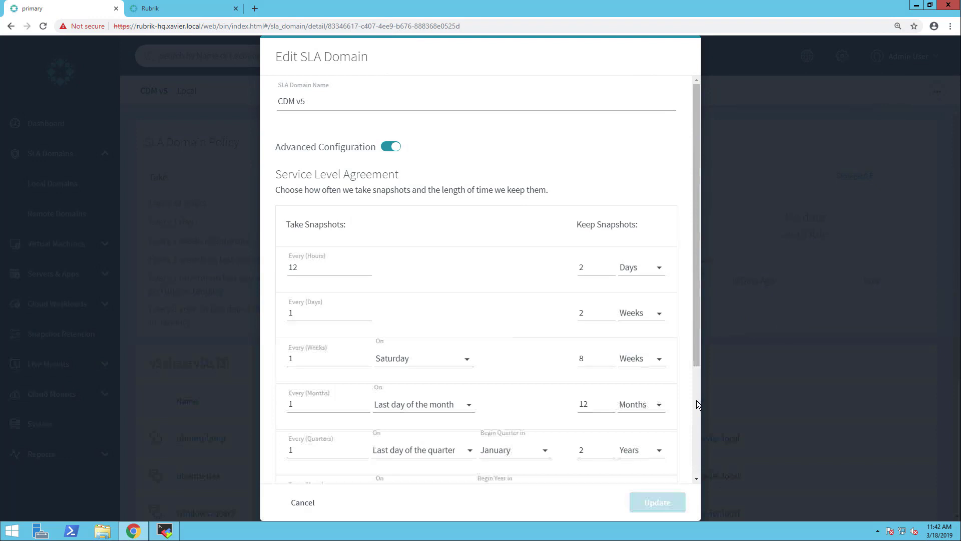
In the SLA domain's remote settings, enable archival to NFS - Primary with Instant Archive.
scroll(696, 403, "down", 3)
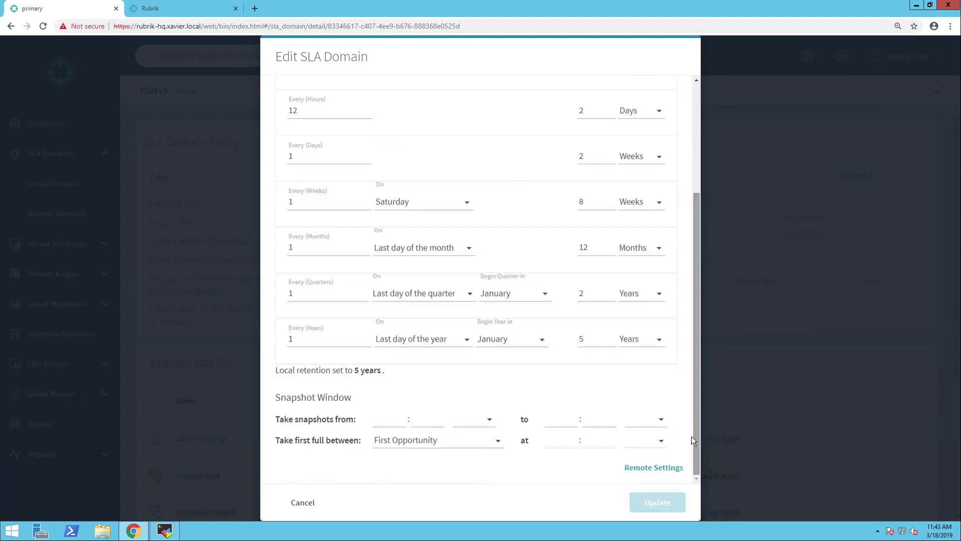
left_click(659, 469)
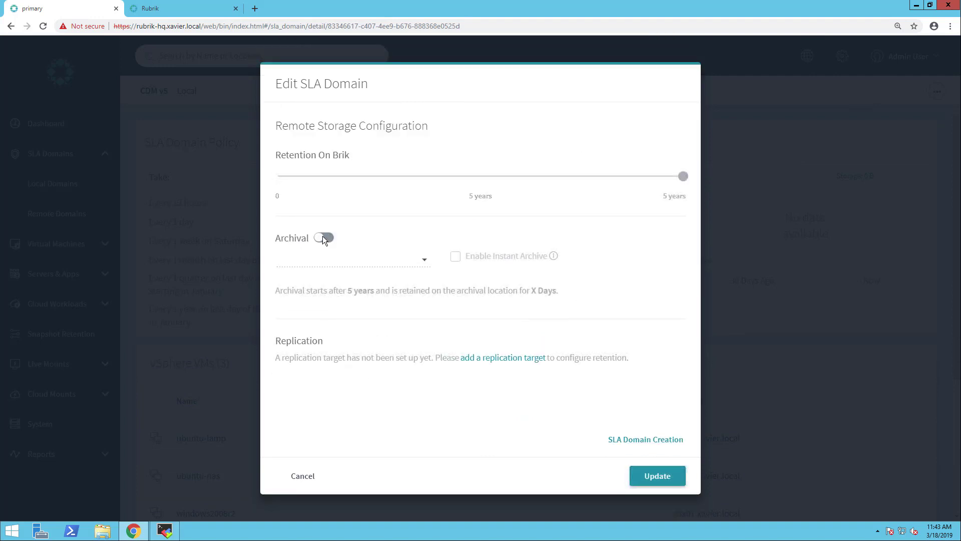
left_click(323, 237)
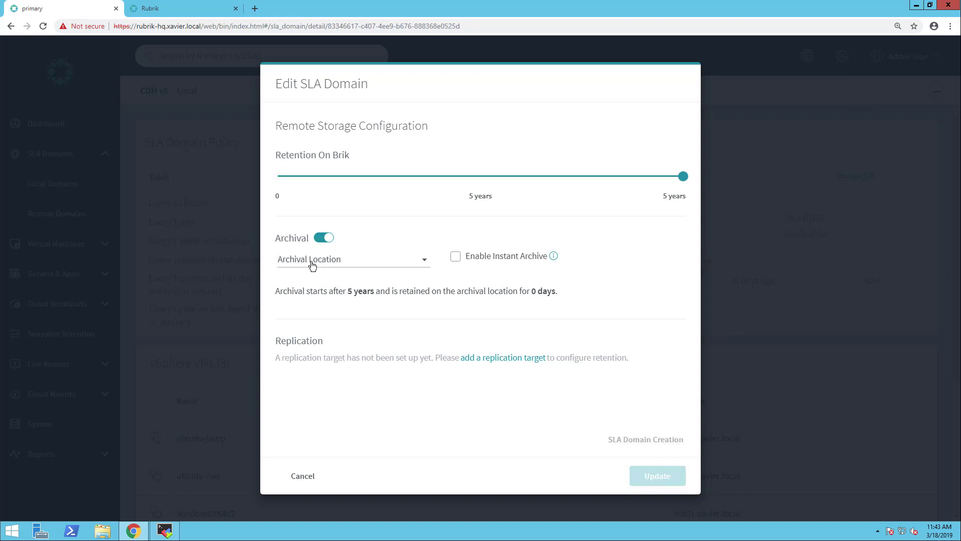
left_click(367, 261)
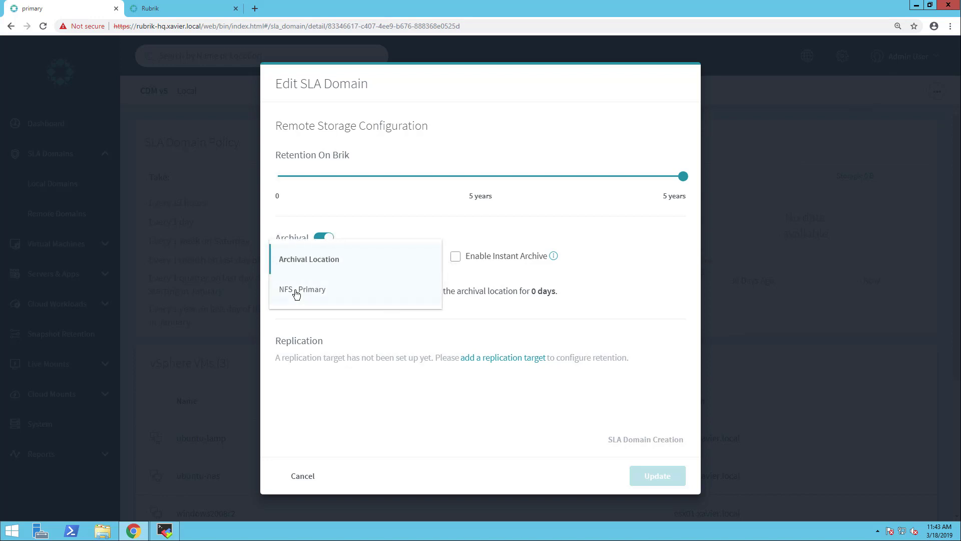
left_click(296, 293)
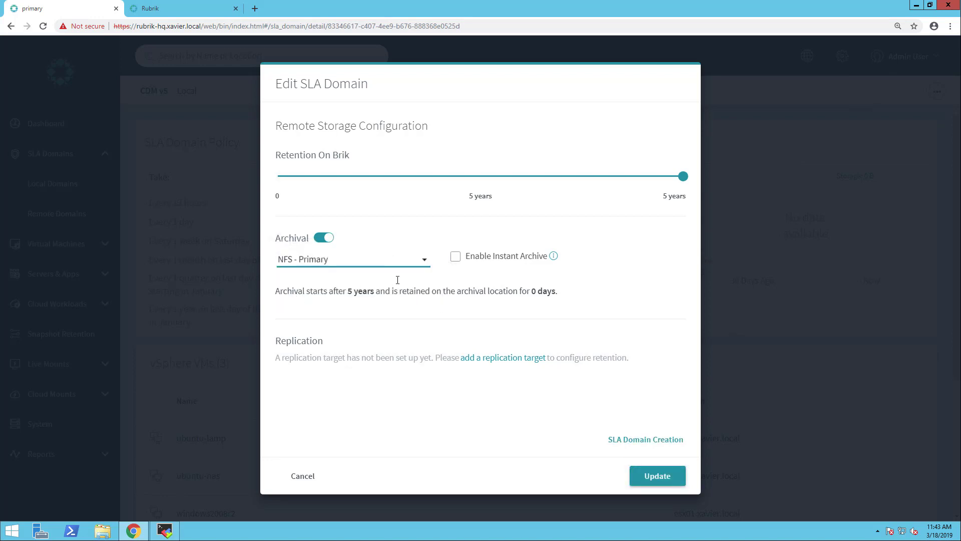
left_click(456, 258)
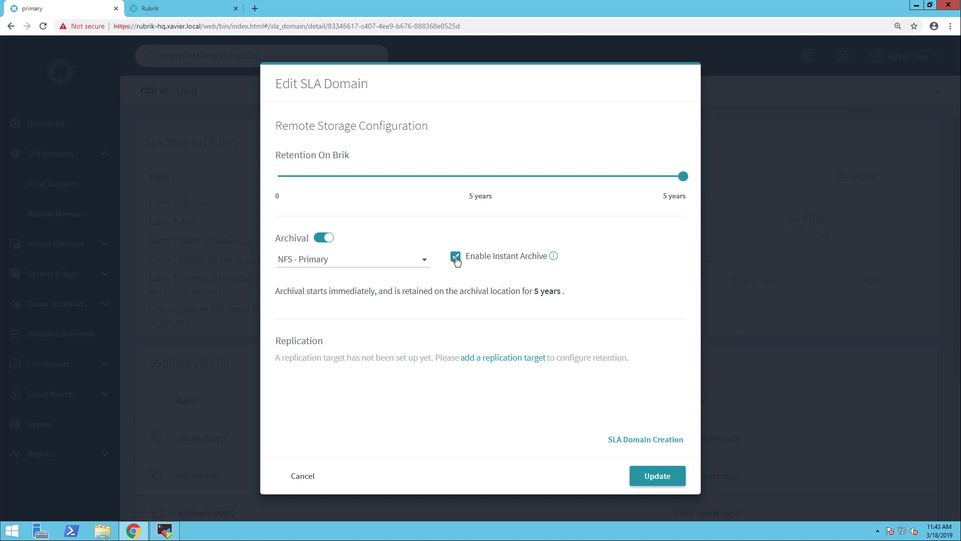
Set the Retention On Brik to 180 days and update the SLA domain.
left_click_drag(683, 176, 311, 178)
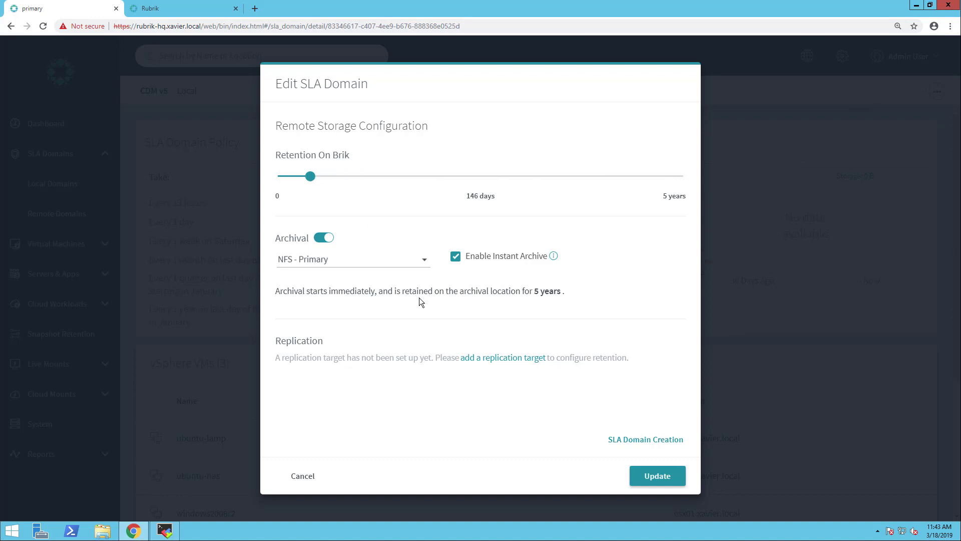
key("Right")
key("Right")
key("Right")
key("Right")
key("Right")
key("Right")
key("Right")
key("Right")
key("Left")
left_click(671, 479)
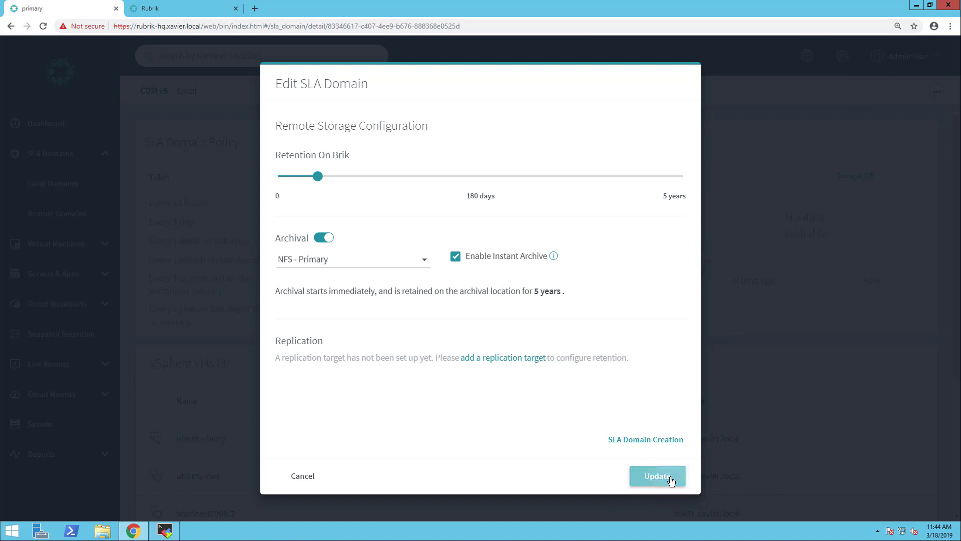